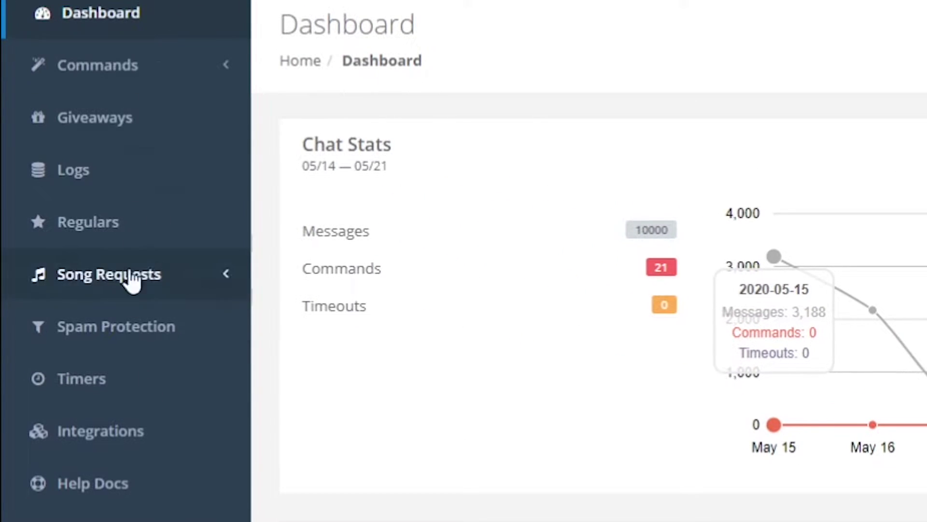
Show Nightbot's Default commands list and scroll it to check that !game and !title are enabled
{"action": "left_click", "coordinate": [126, 78]}
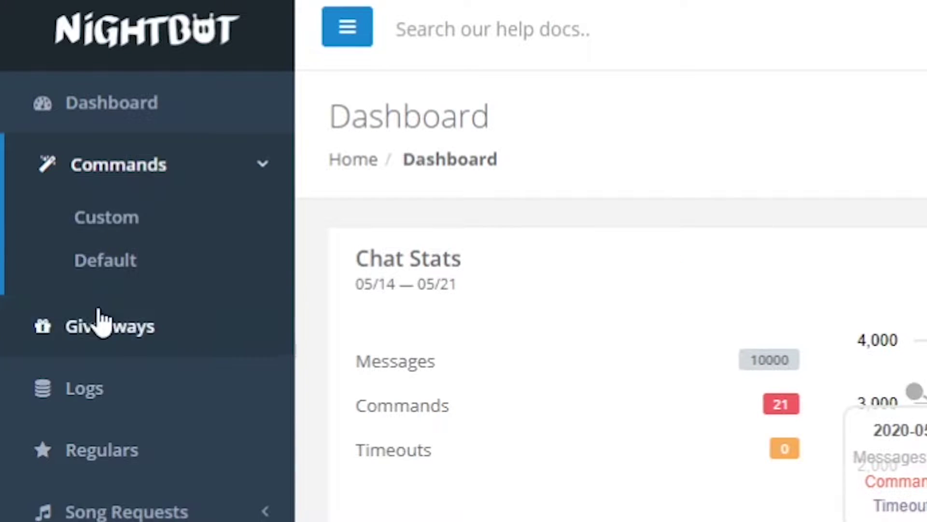
{"action": "left_click", "coordinate": [107, 263]}
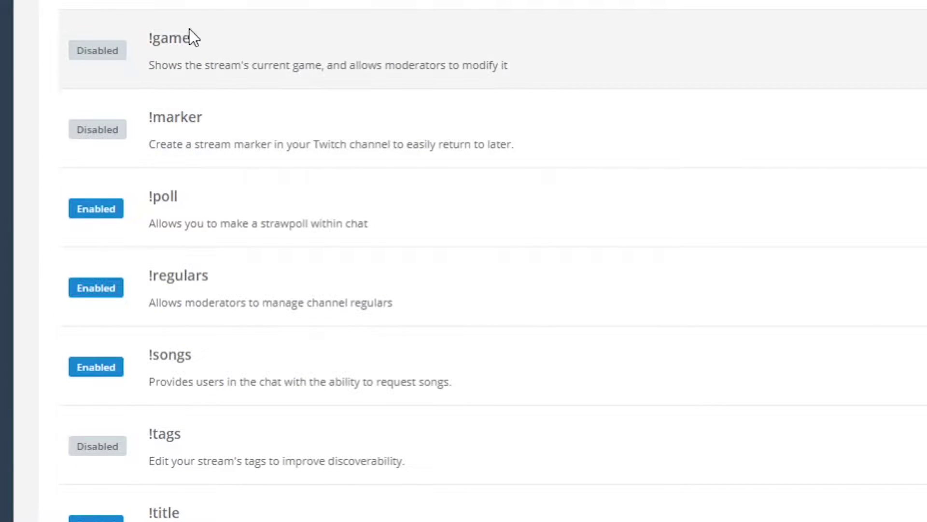
{"action": "scroll", "coordinate": [324, 283], "scroll_direction": "up", "scroll_amount": 3}
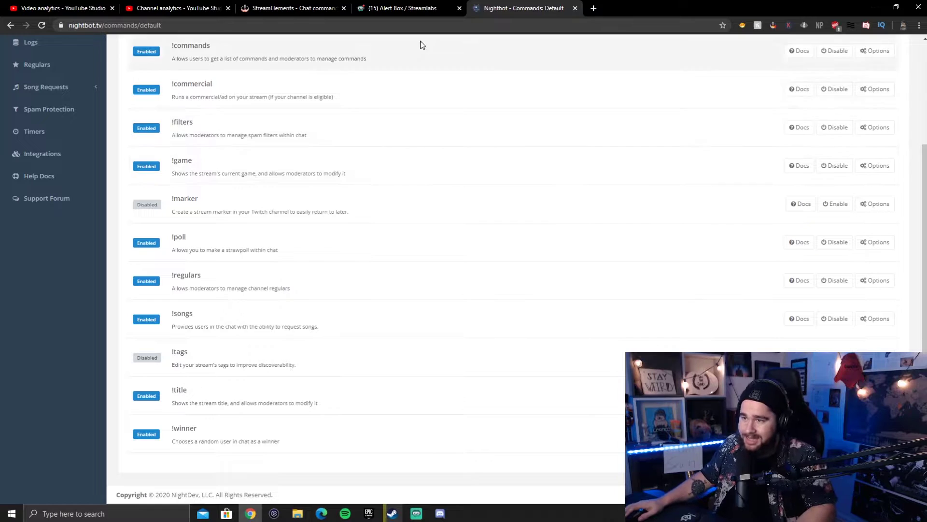
Show Streamlabs Cloudbot's Default commands list and scroll it down
{"action": "left_click", "coordinate": [414, 9]}
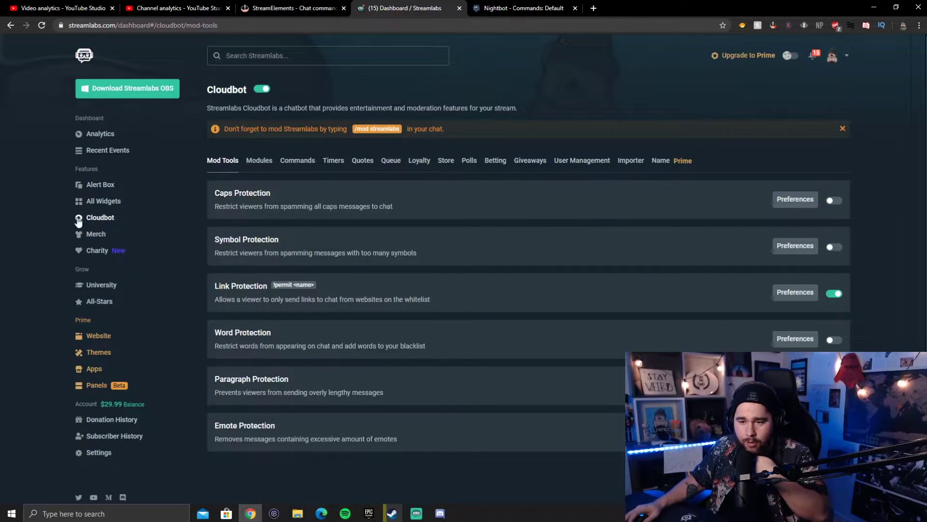
{"action": "left_click", "coordinate": [296, 162]}
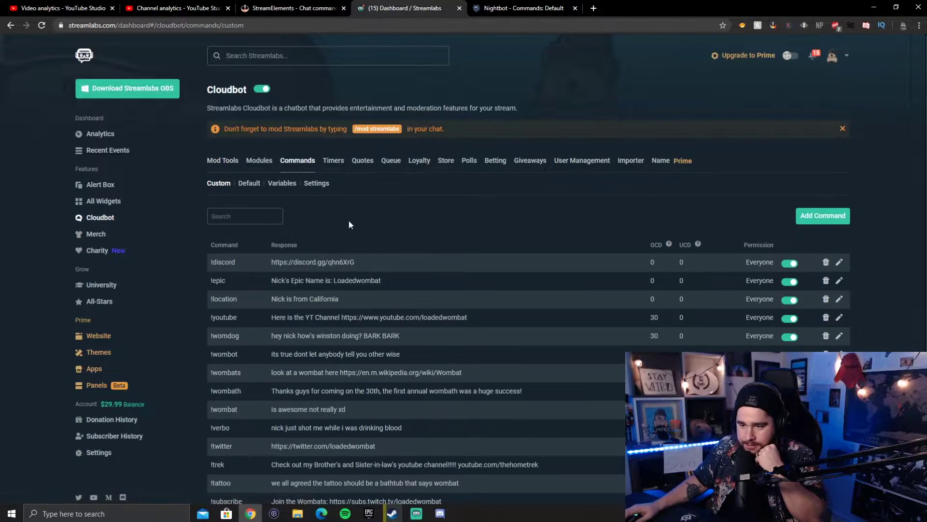
{"action": "left_click", "coordinate": [249, 186]}
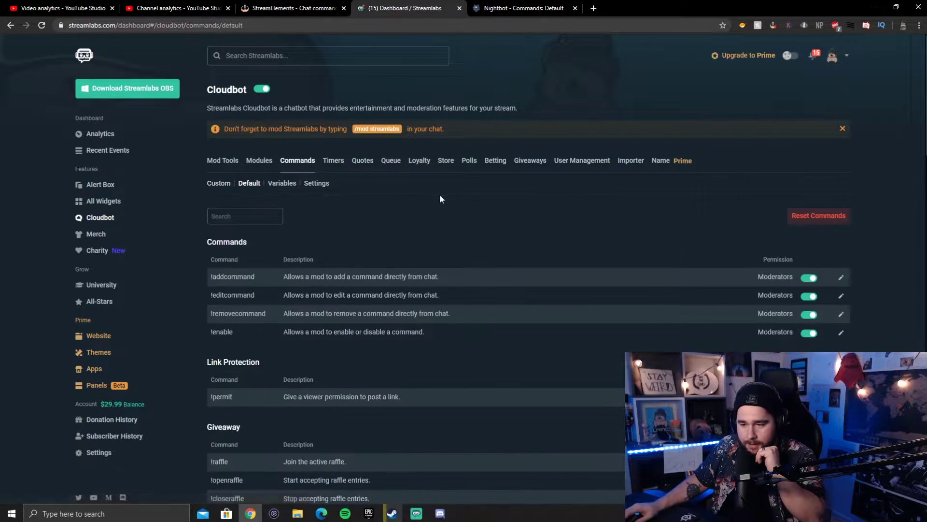
{"action": "scroll", "coordinate": [386, 218], "scroll_direction": "down", "scroll_amount": 15}
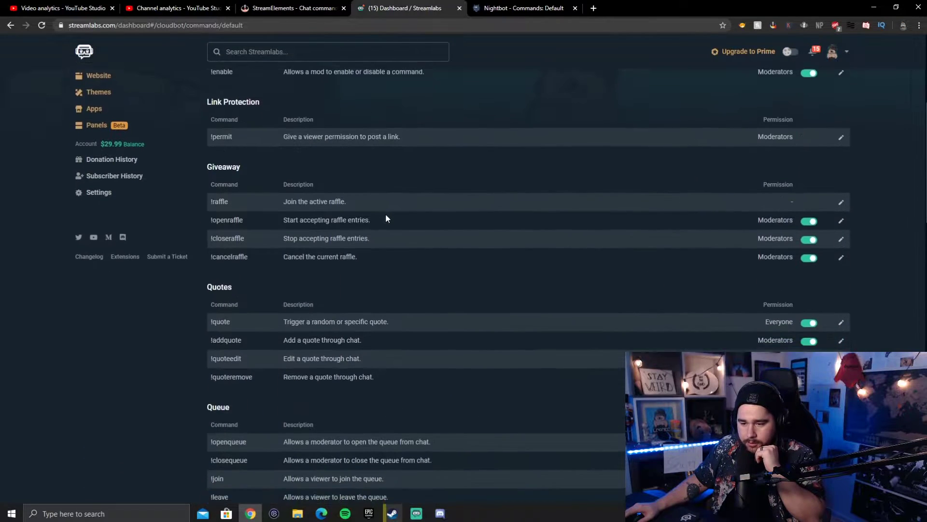
{"action": "scroll", "coordinate": [386, 218], "scroll_direction": "down", "scroll_amount": 8}
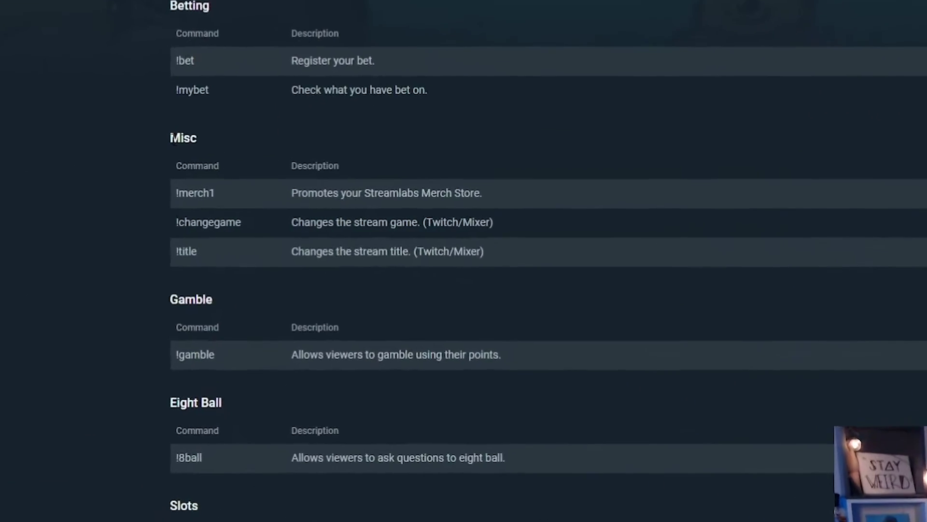
Highlight the Misc group and !changegame, then view !changegame's settings and close them unchanged
{"action": "double_click", "coordinate": [172, 137]}
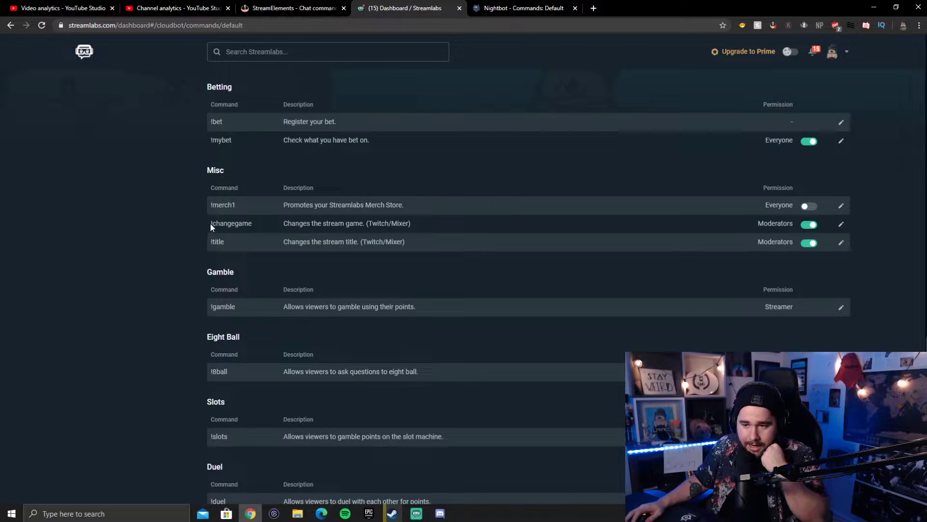
{"action": "left_click_drag", "start_coordinate": [210, 224], "coordinate": [236, 223]}
{"action": "left_click", "coordinate": [254, 225]}
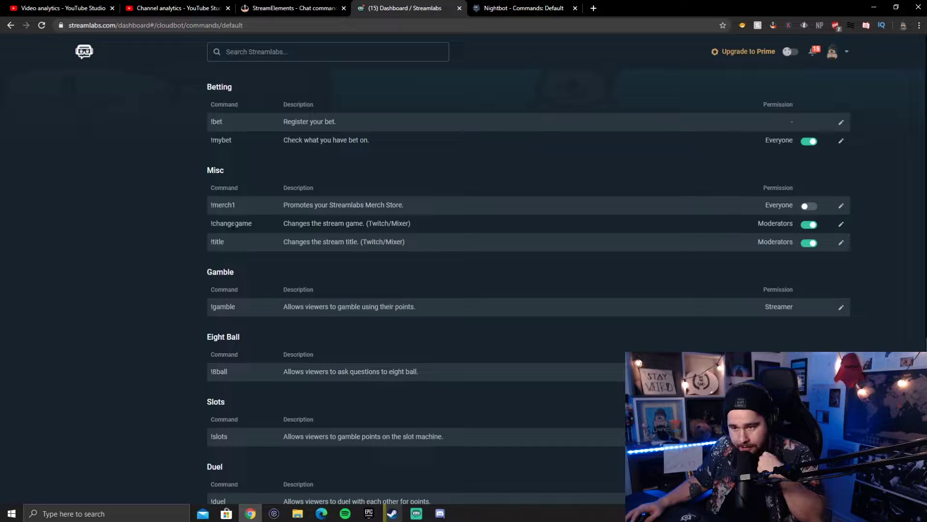
{"action": "scroll", "coordinate": [235, 224], "scroll_direction": "down", "scroll_amount": 1}
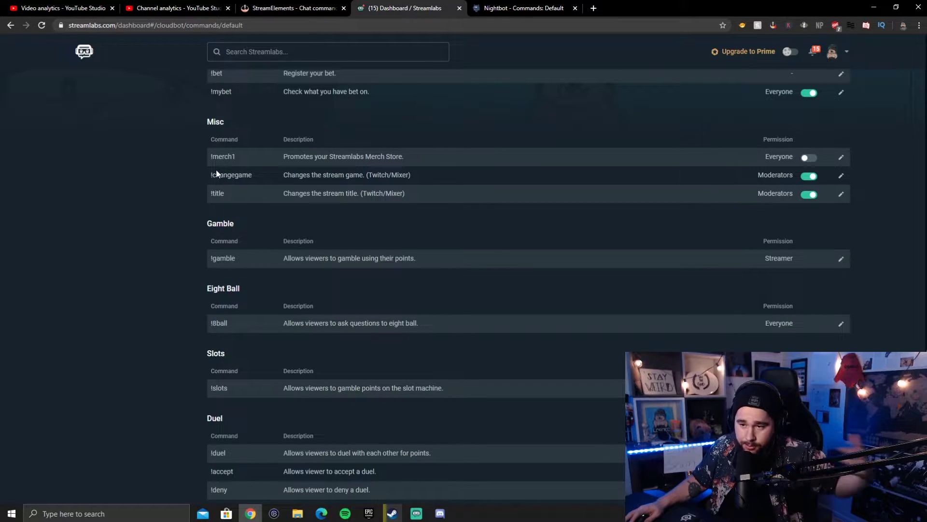
{"action": "left_click", "coordinate": [841, 177]}
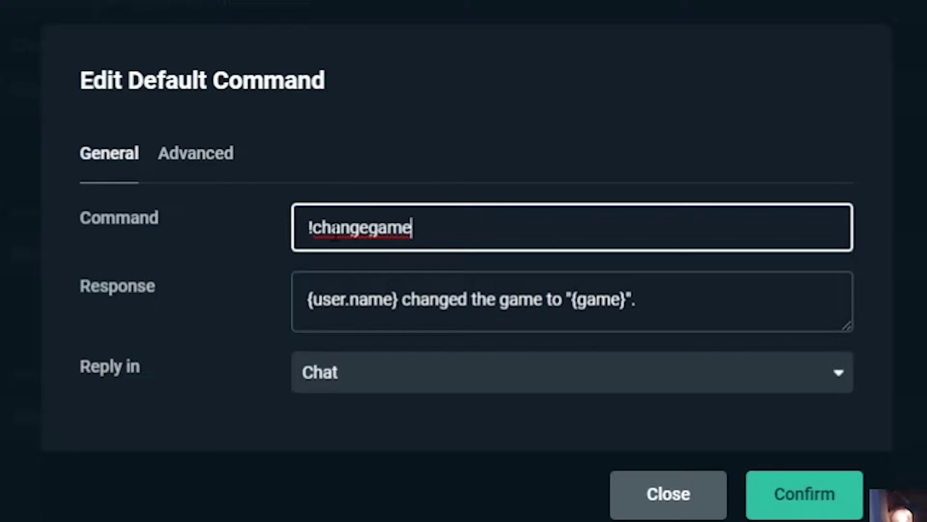
{"action": "key", "text": "Escape"}
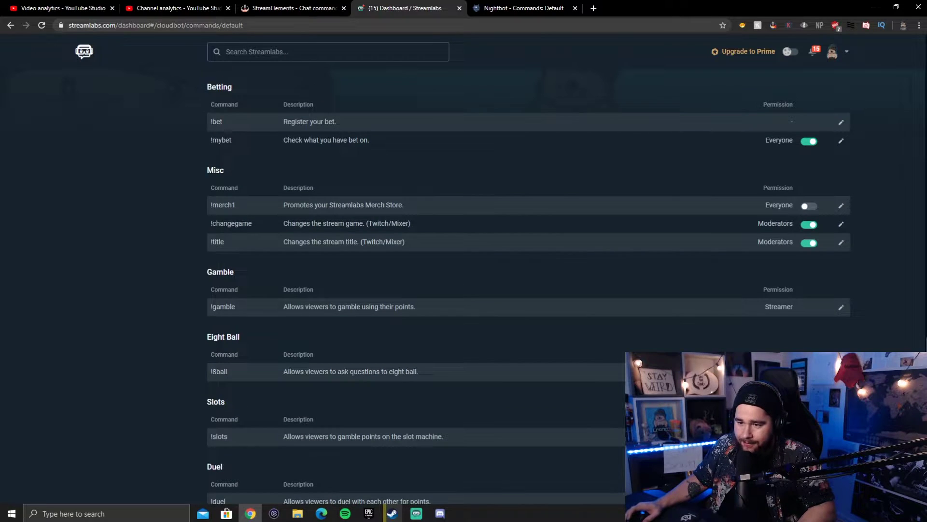
Show Cloudbot's custom commands and highlight the !game command's response wording
{"action": "scroll", "coordinate": [528, 290], "scroll_direction": "up", "scroll_amount": 10}
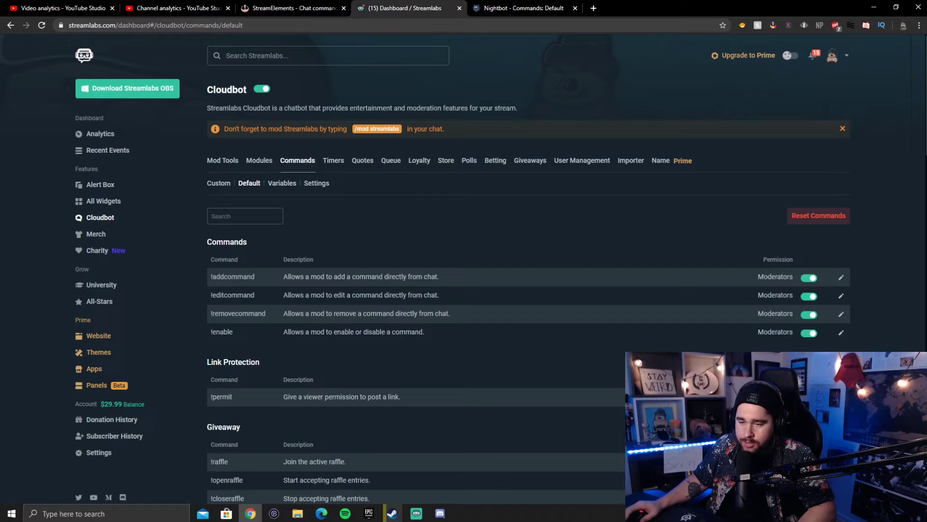
{"action": "left_click", "coordinate": [219, 185]}
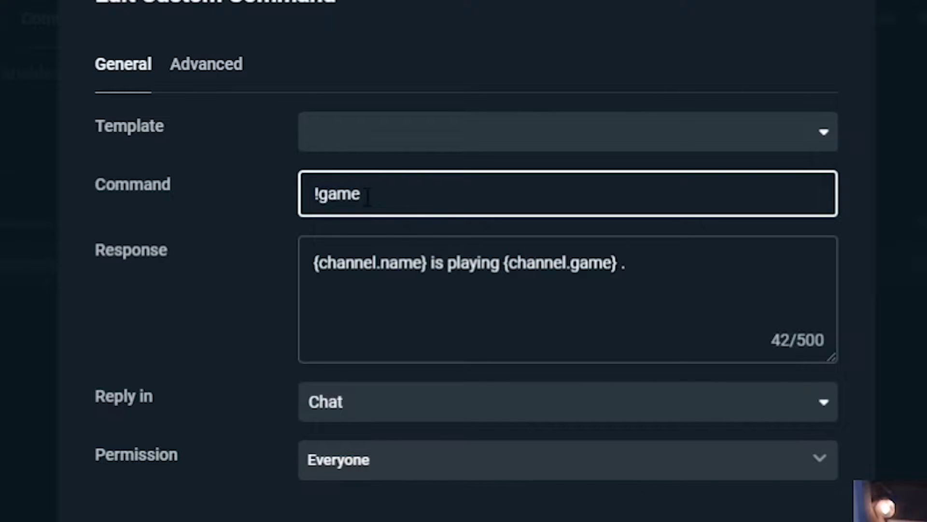
{"action": "left_click_drag", "start_coordinate": [312, 263], "coordinate": [596, 278]}
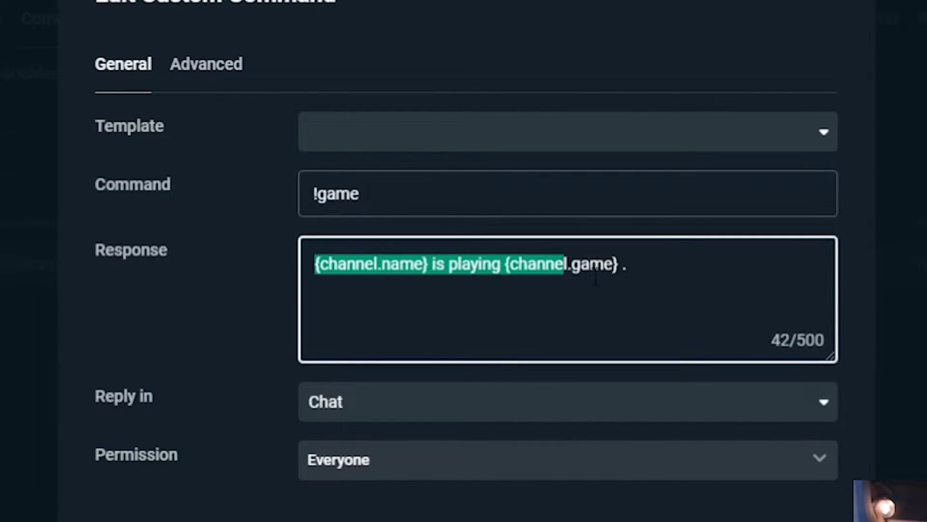
{"action": "left_click", "coordinate": [692, 295]}
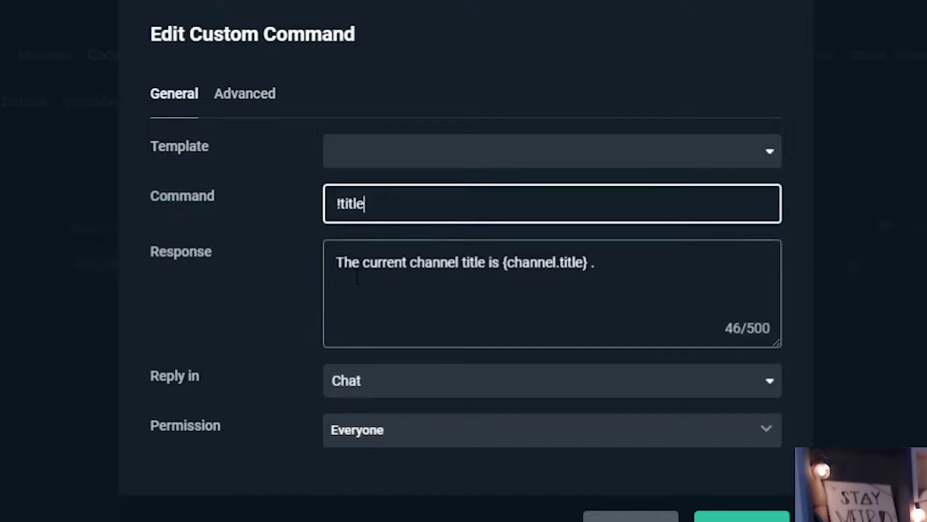
Highlight the !title response 'The current channel title is {channel.title} .' in Streamlabs
{"action": "left_click_drag", "start_coordinate": [338, 270], "coordinate": [469, 270]}
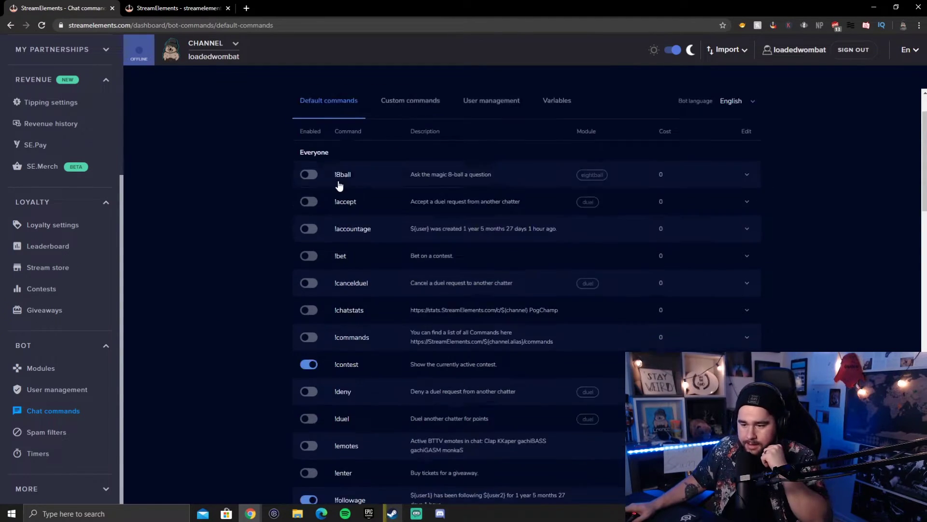
Inspect !settitle under Super moderator, confirming its user level is Super Moderator, and collapse it
{"action": "scroll", "coordinate": [339, 186], "scroll_direction": "down", "scroll_amount": 18}
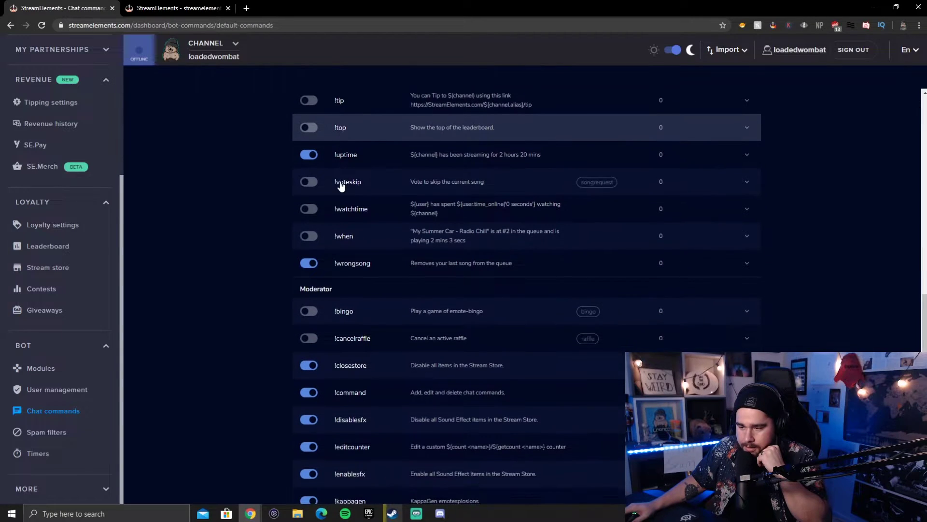
{"action": "scroll", "coordinate": [340, 186], "scroll_direction": "down", "scroll_amount": 12}
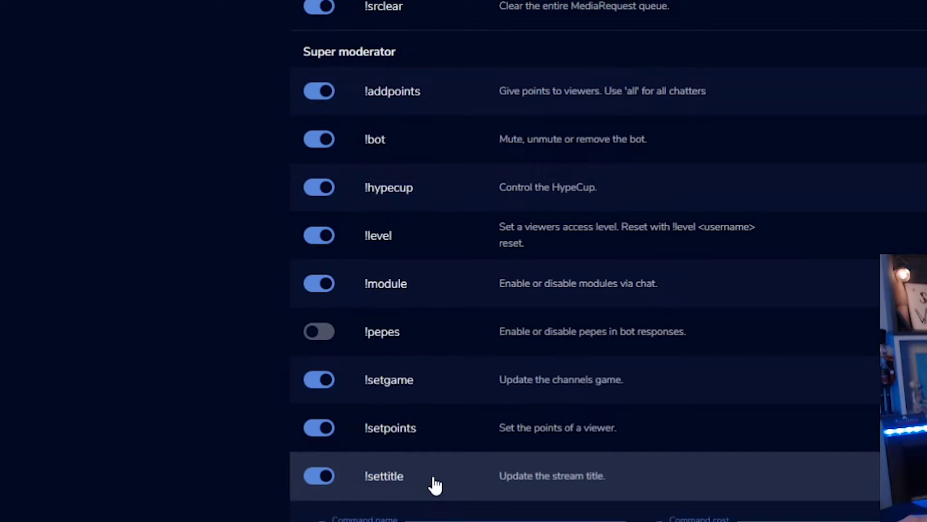
{"action": "left_click", "coordinate": [435, 484]}
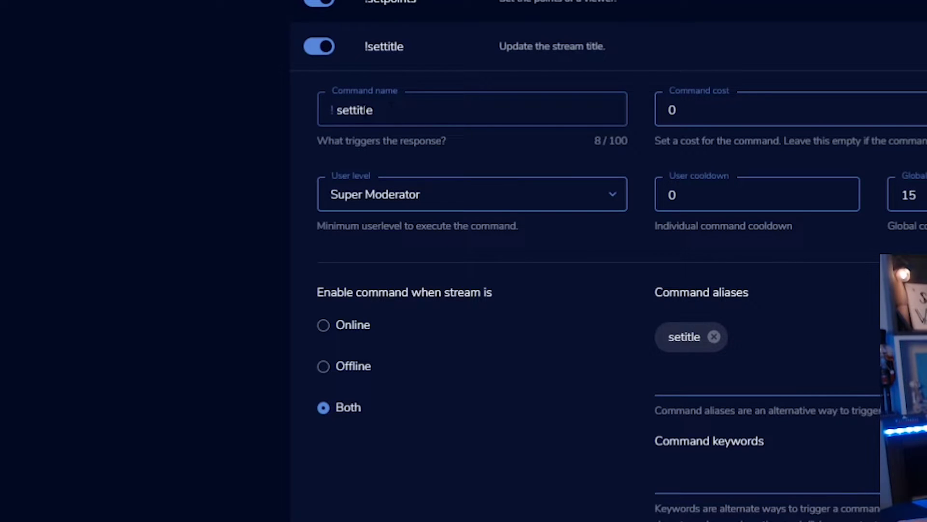
{"action": "left_click", "coordinate": [443, 195]}
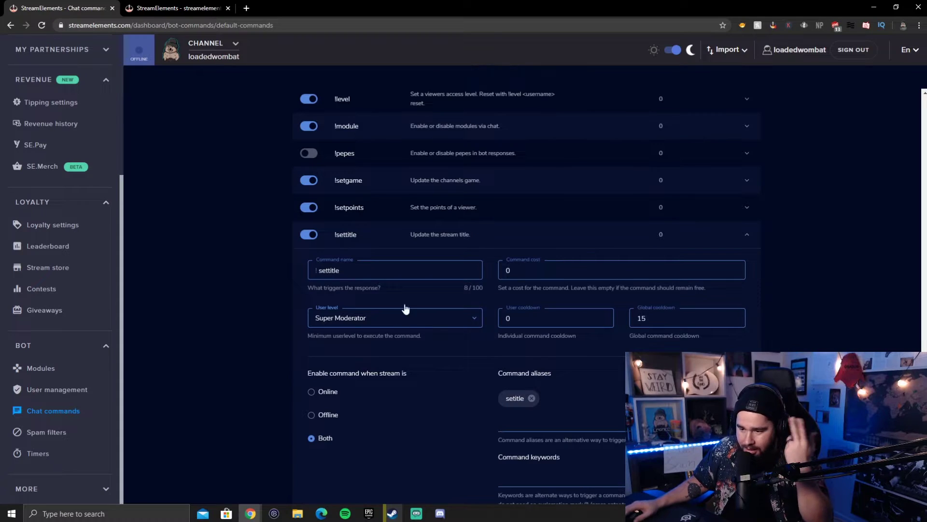
{"action": "left_click", "coordinate": [744, 236]}
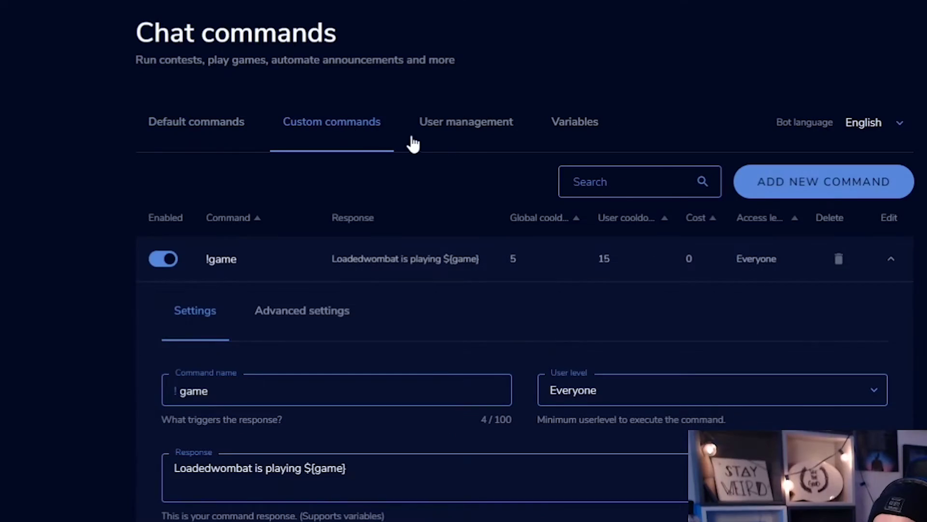
Scroll the StreamElements custom commands to show !game and !title
{"action": "scroll", "coordinate": [300, 275], "scroll_direction": "down", "scroll_amount": 3}
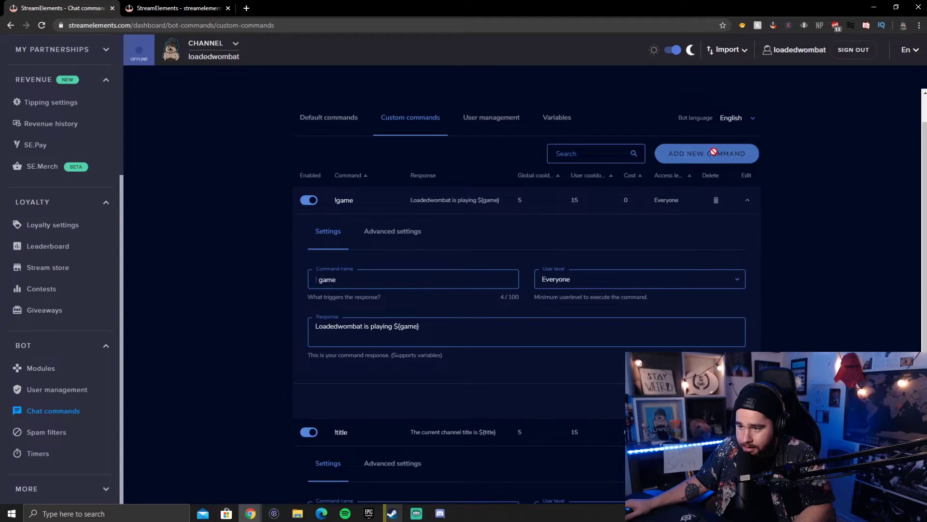
Start a new custom command, inspect the !game ${game} response, and expand the !title command
{"action": "left_click", "coordinate": [714, 152]}
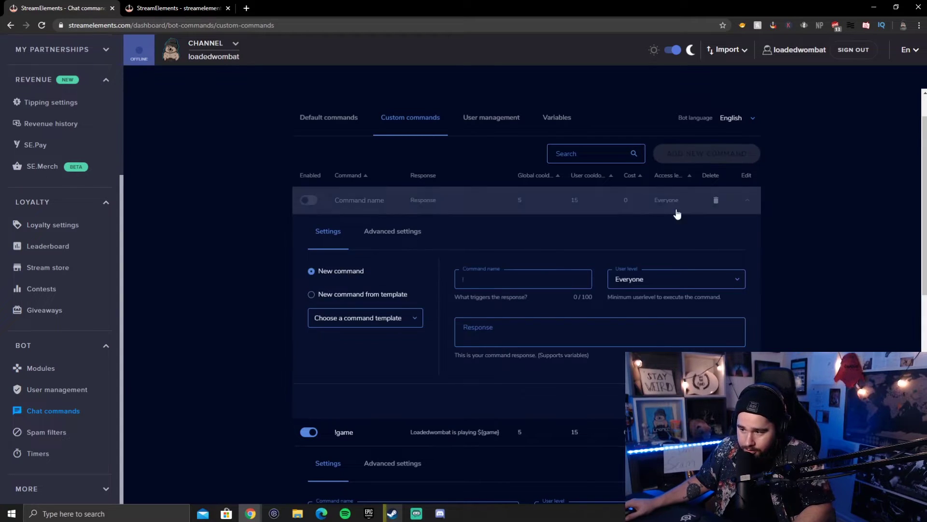
{"action": "scroll", "coordinate": [814, 221], "scroll_direction": "down", "scroll_amount": 6}
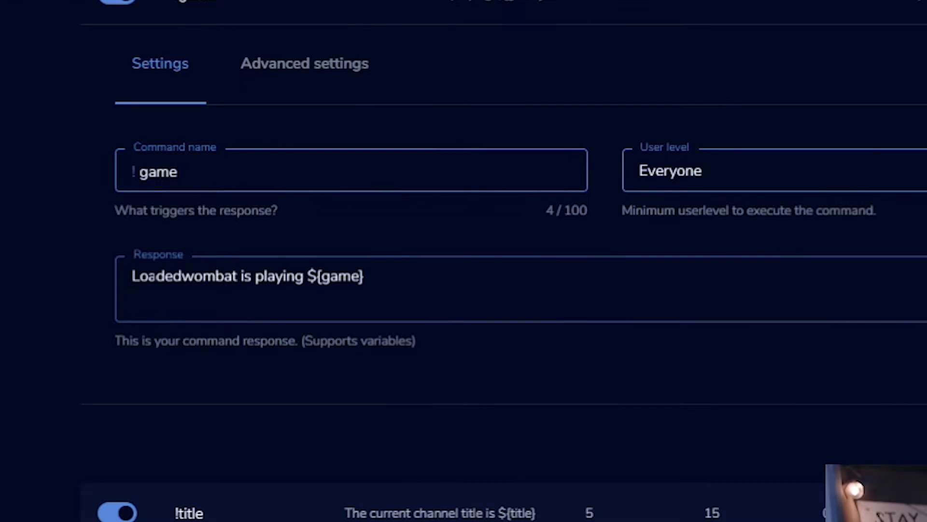
{"action": "left_click", "coordinate": [133, 276]}
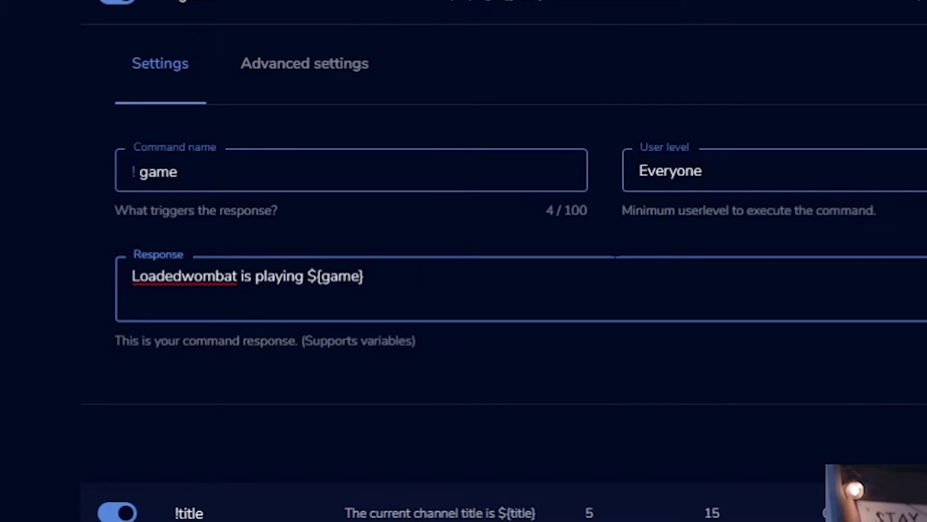
{"action": "left_click", "coordinate": [620, 258]}
{"action": "left_click", "coordinate": [189, 513]}
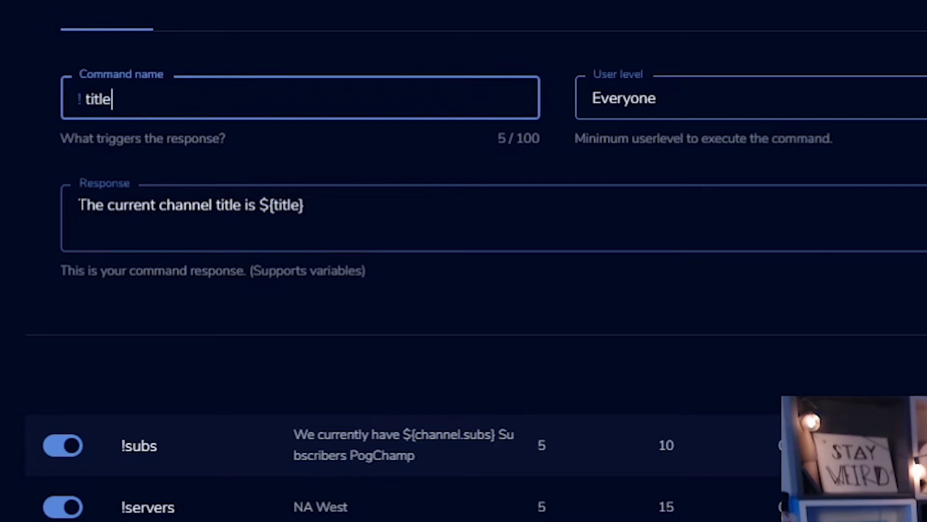
{"action": "left_click_drag", "start_coordinate": [78, 206], "coordinate": [99, 206]}
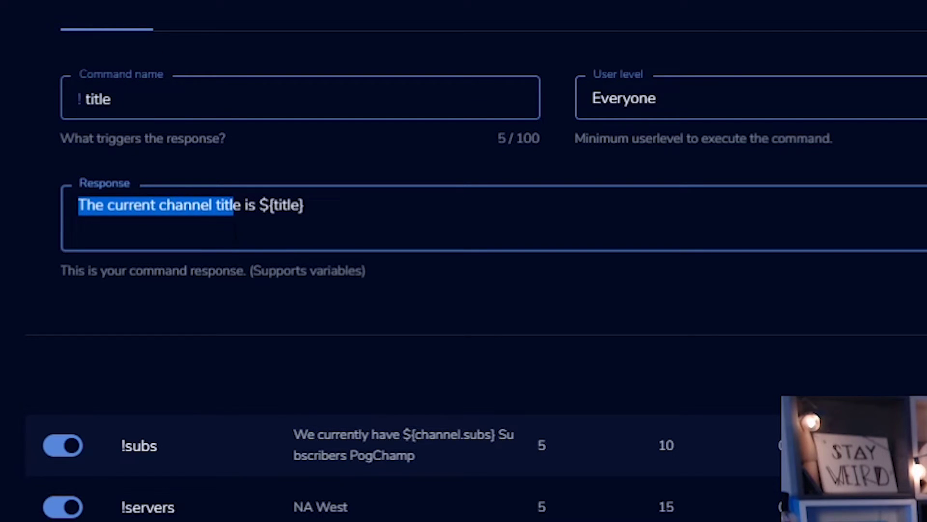
{"action": "left_click", "coordinate": [283, 205]}
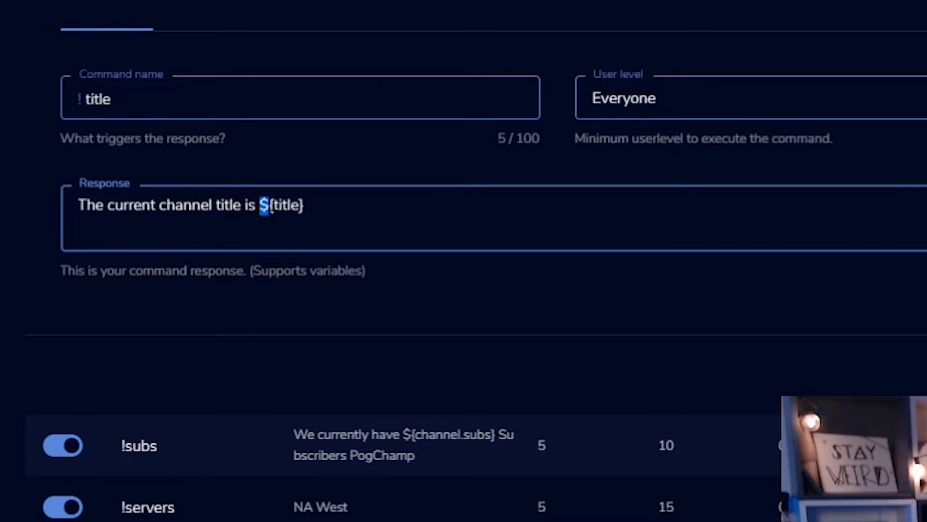